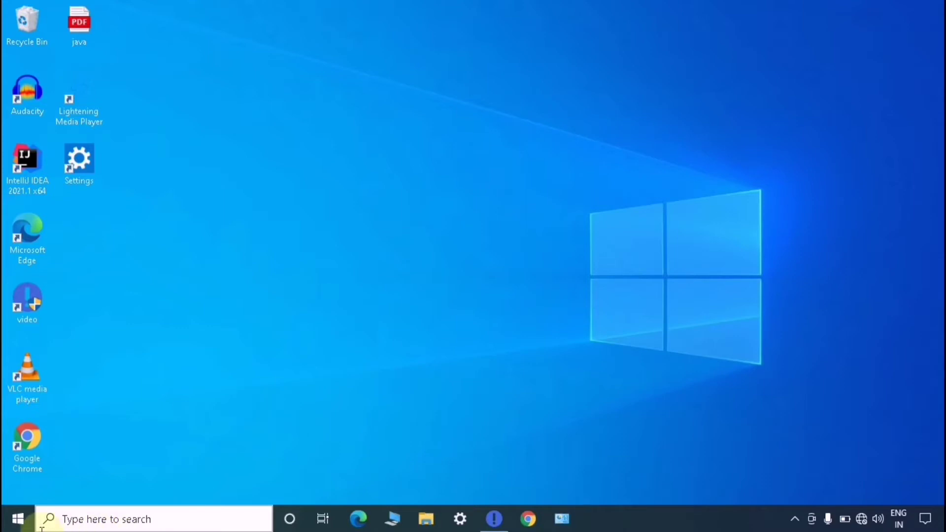
Open the Privacy category in Windows Settings.
click(20, 521)
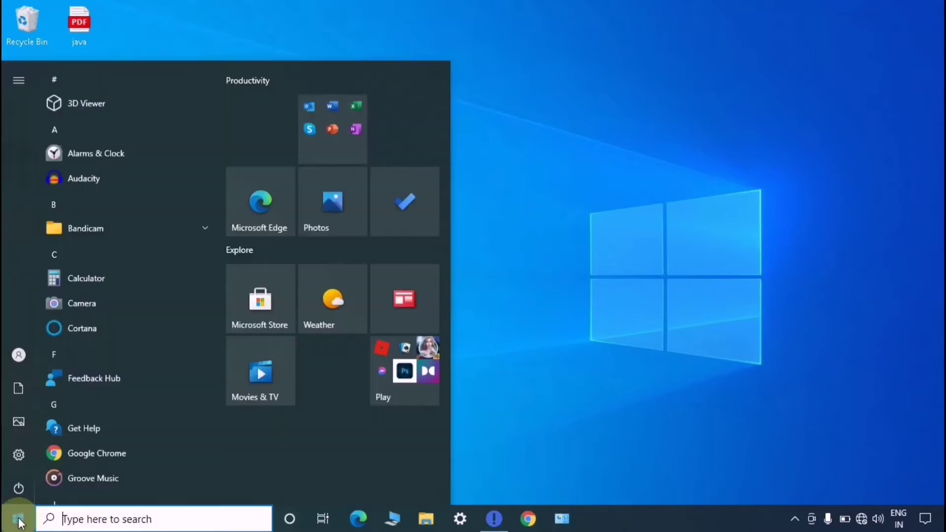
scroll(67, 365, down, 5)
scroll(67, 365, down, 6)
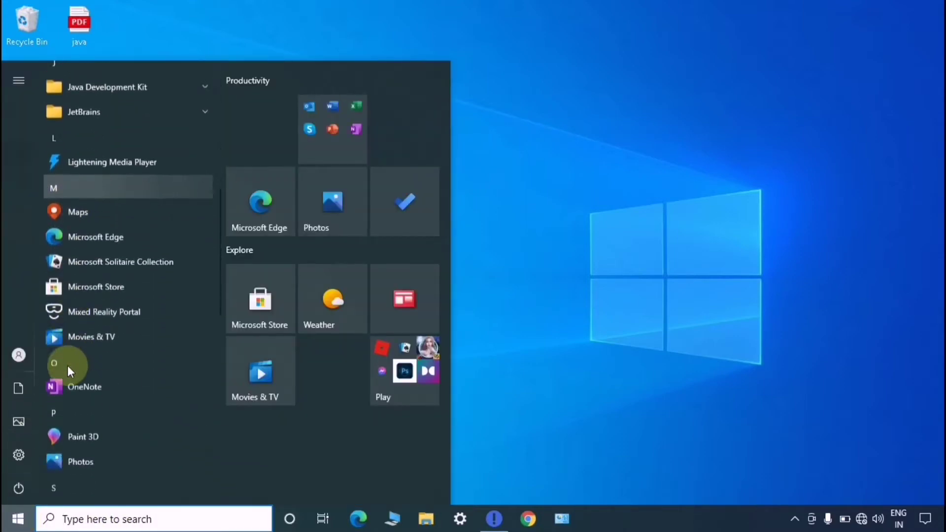
click(74, 337)
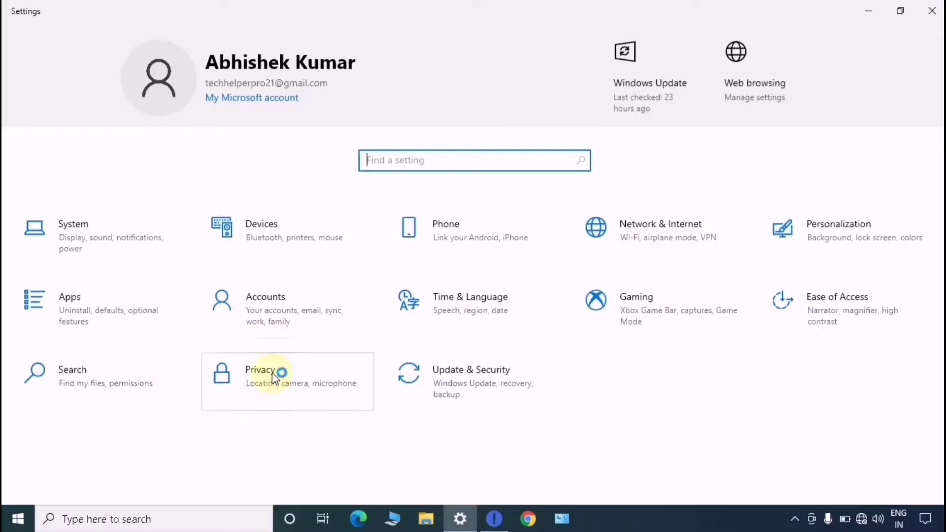
click(259, 378)
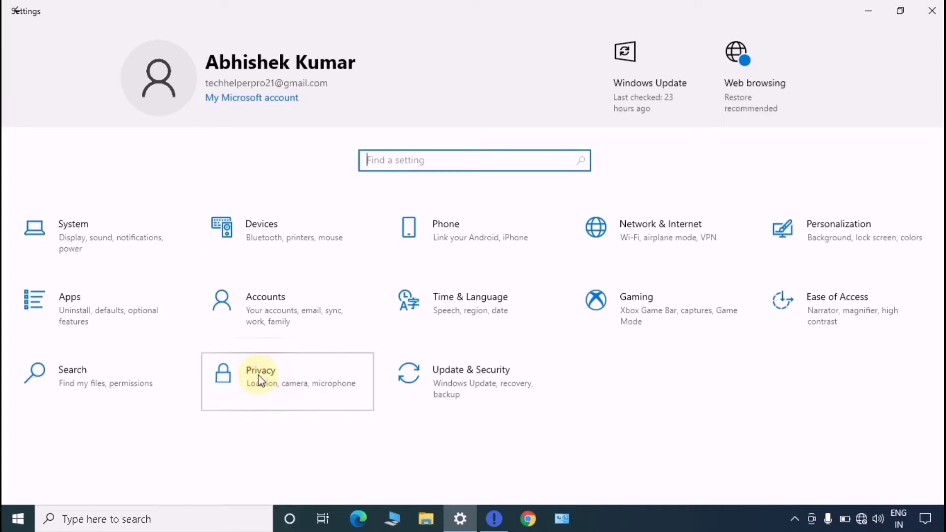
Open the Location page among the app permissions of the Privacy settings.
scroll(10, 247, down, 1)
scroll(13, 243, down, 1)
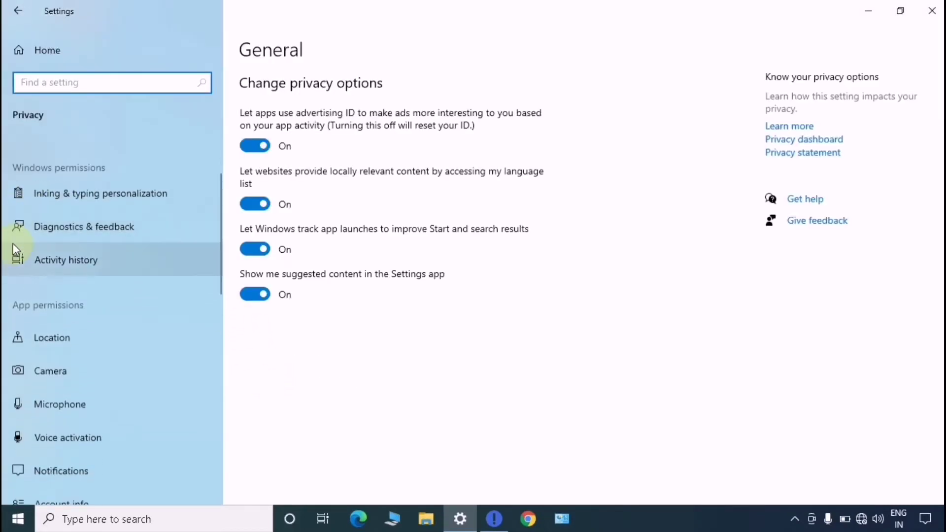
scroll(27, 271, down, 1)
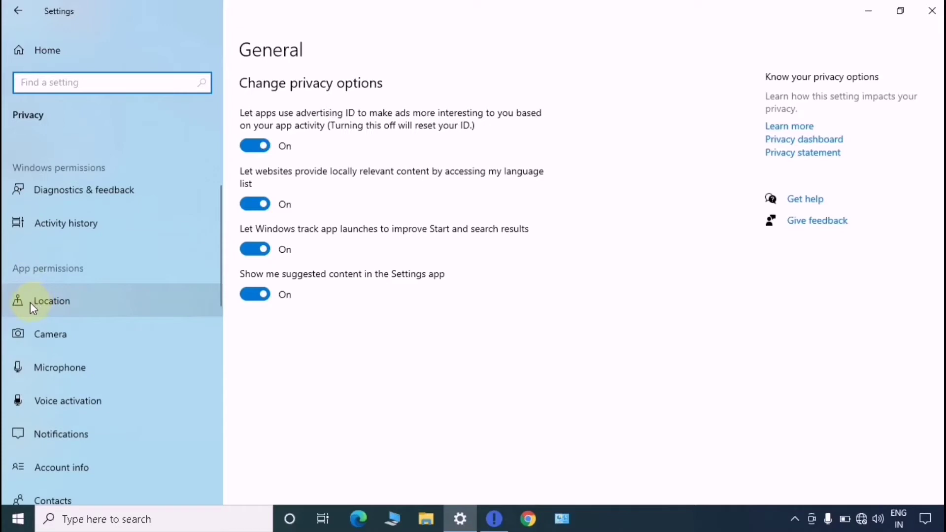
scroll(31, 305, up, 3)
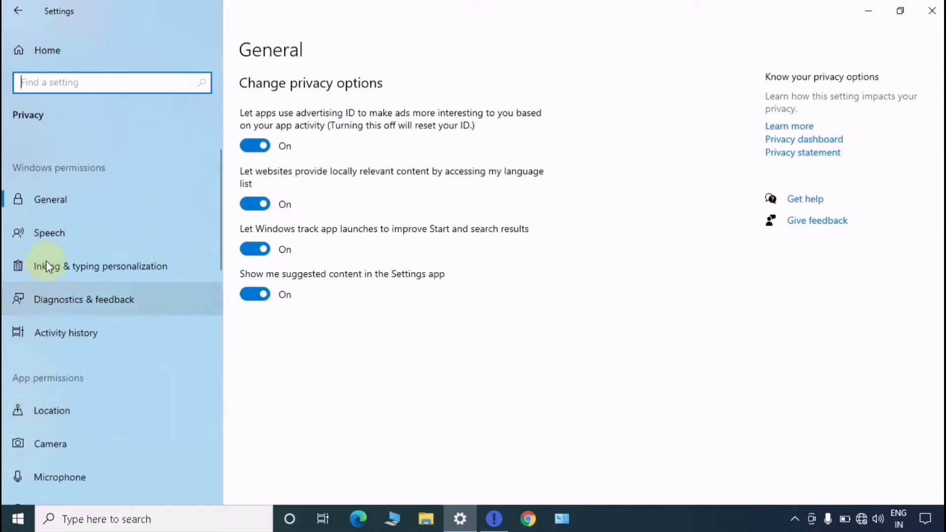
scroll(76, 309, down, 2)
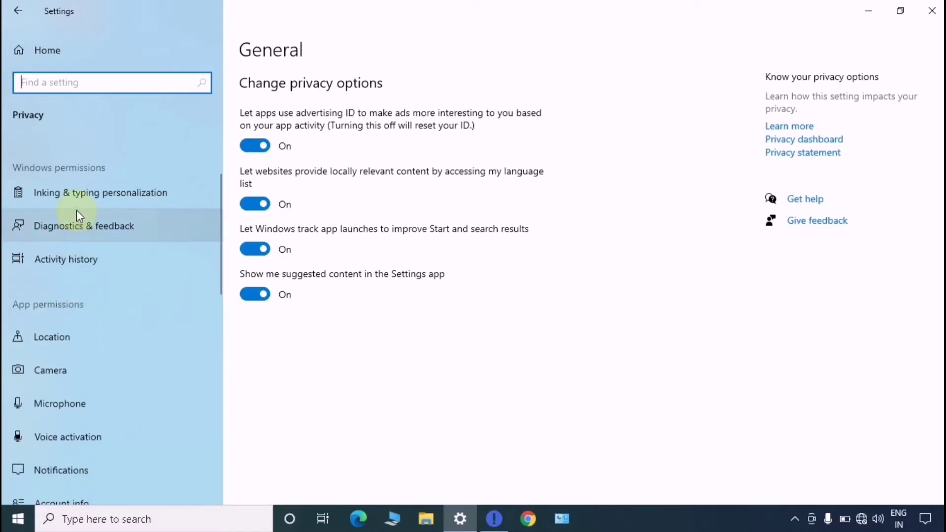
scroll(76, 210, down, 3)
scroll(76, 210, up, 3)
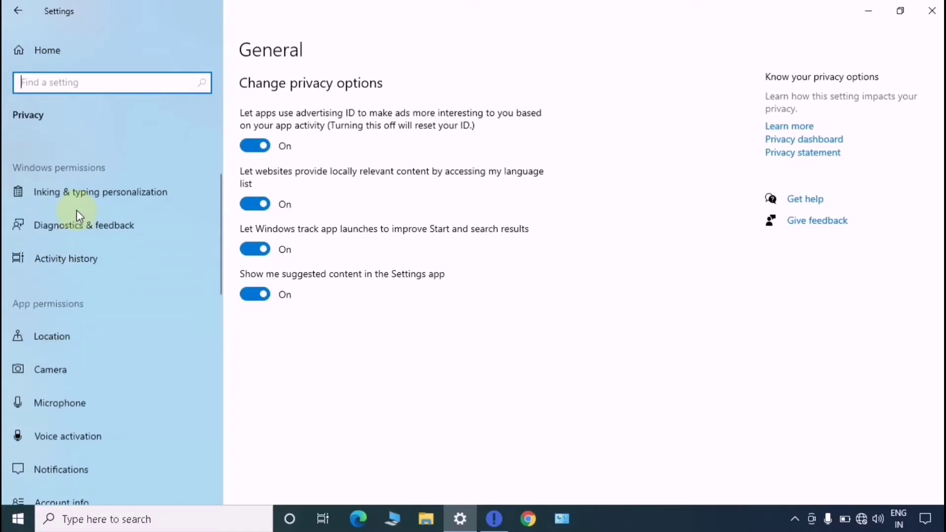
click(47, 332)
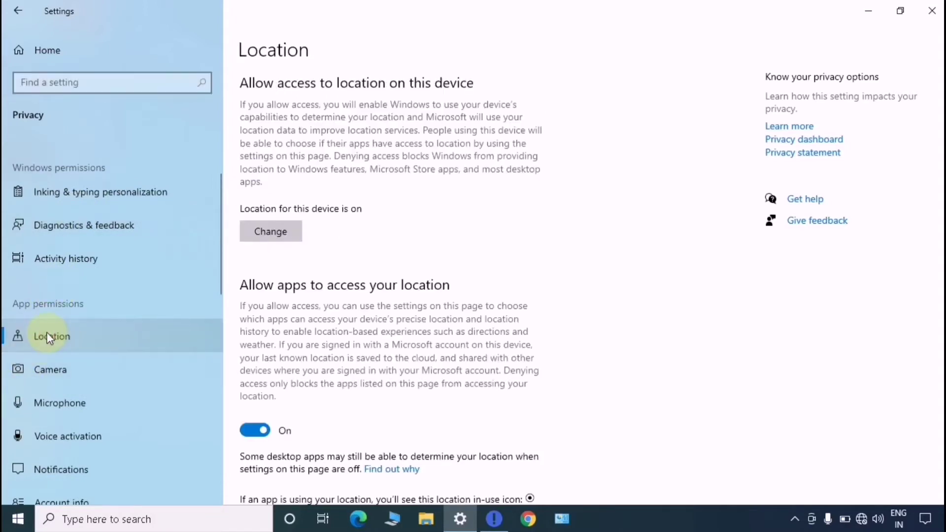
Look over the Location page and try the location access switch for this device, leaving access on.
scroll(376, 189, down, 1)
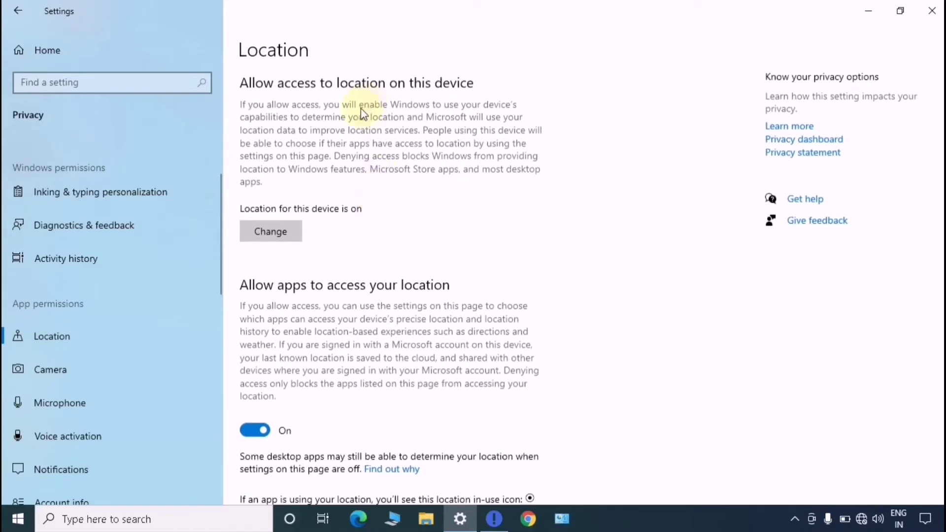
scroll(305, 307, down, 15)
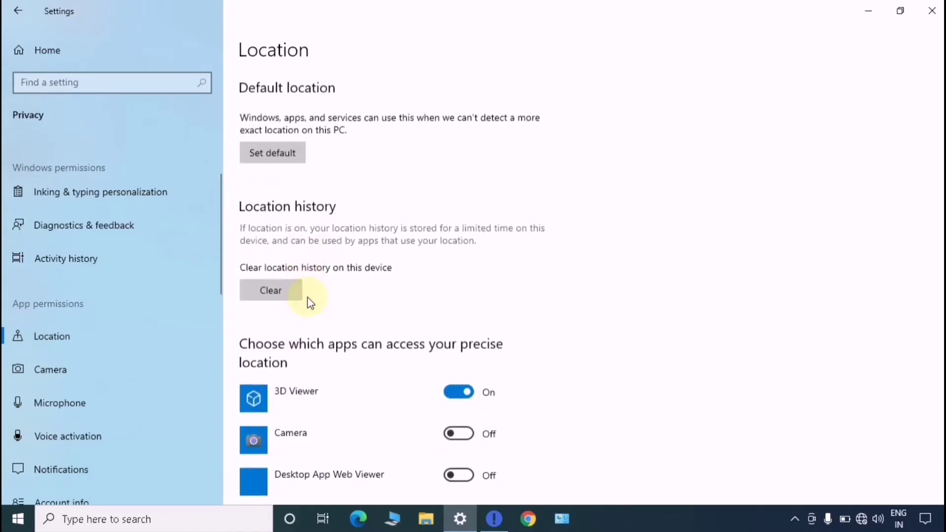
scroll(311, 303, up, 12)
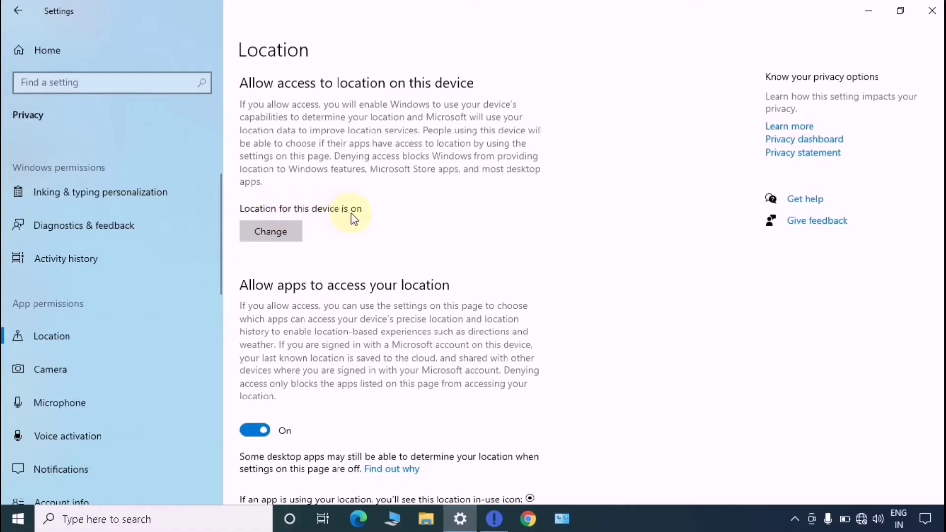
click(261, 236)
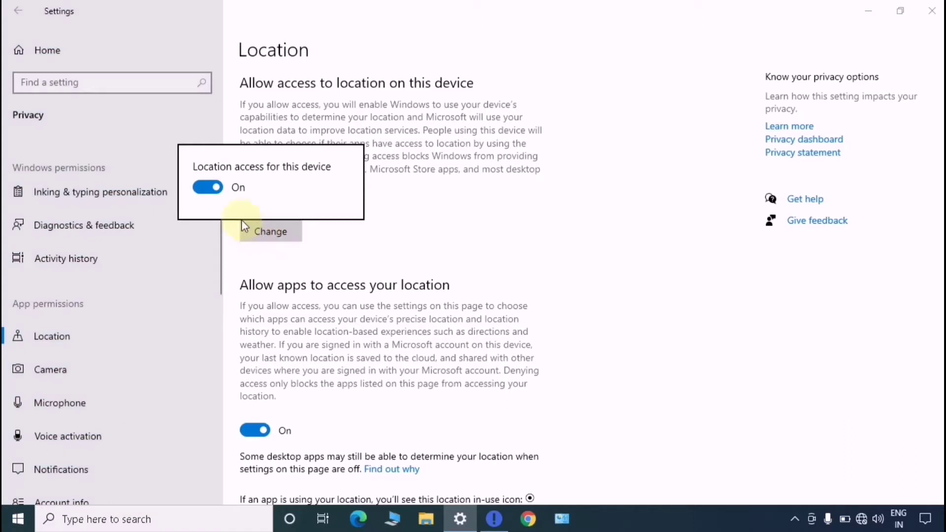
click(217, 189)
click(270, 276)
Switch the permission for apps to access your location off and back on.
scroll(261, 276, down, 2)
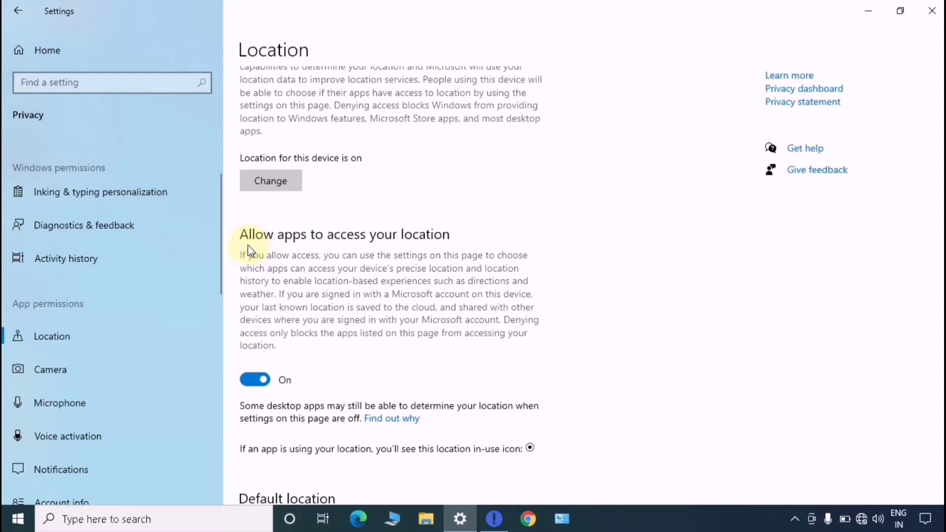
scroll(248, 252, down, 1)
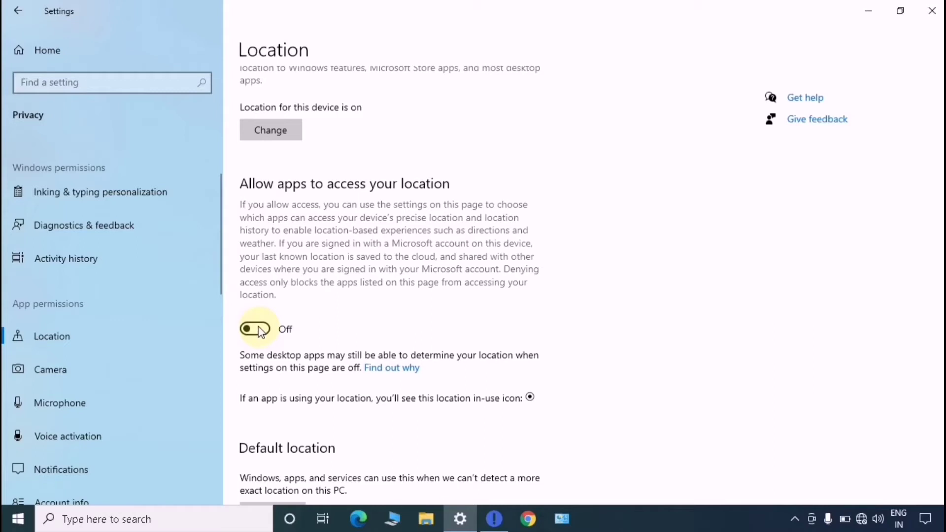
click(261, 331)
Open the default location setup in Maps and close it without setting a location.
scroll(262, 332, down, 2)
scroll(262, 316, up, 1)
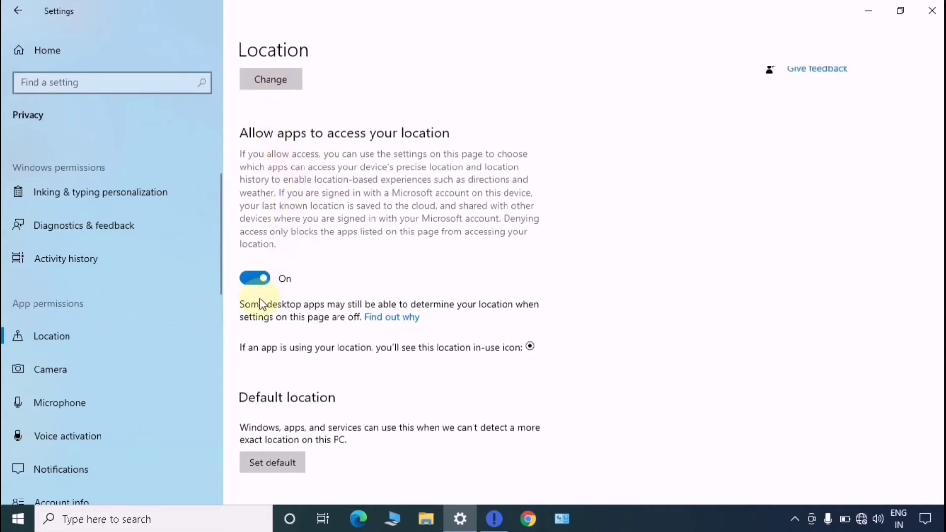
scroll(258, 303, down, 2)
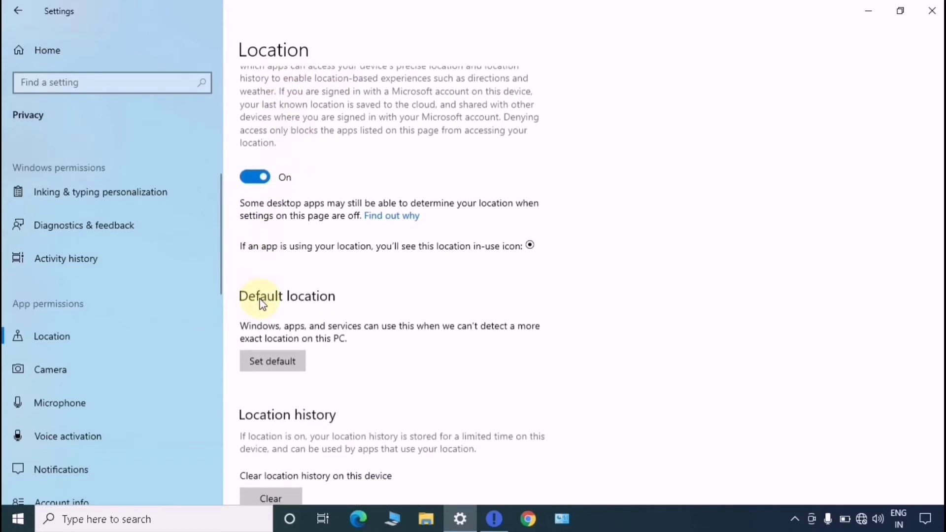
scroll(263, 304, down, 2)
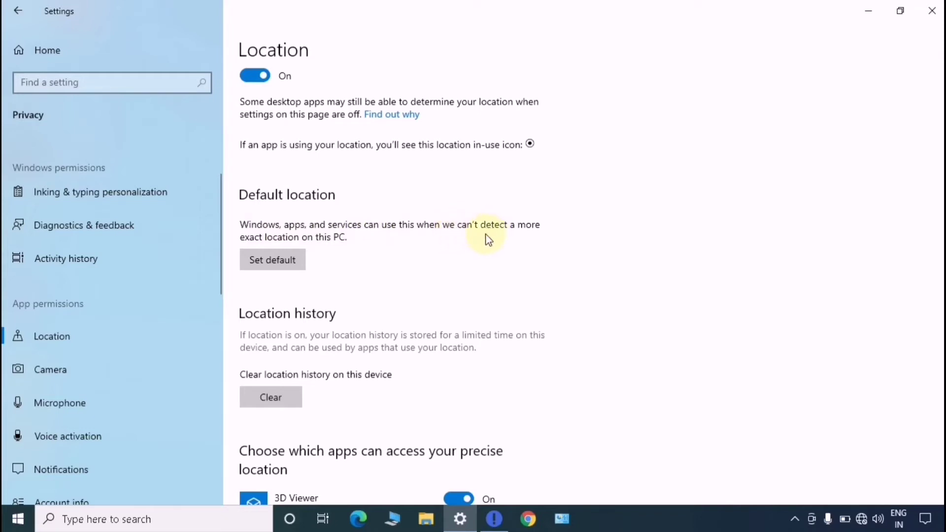
click(291, 260)
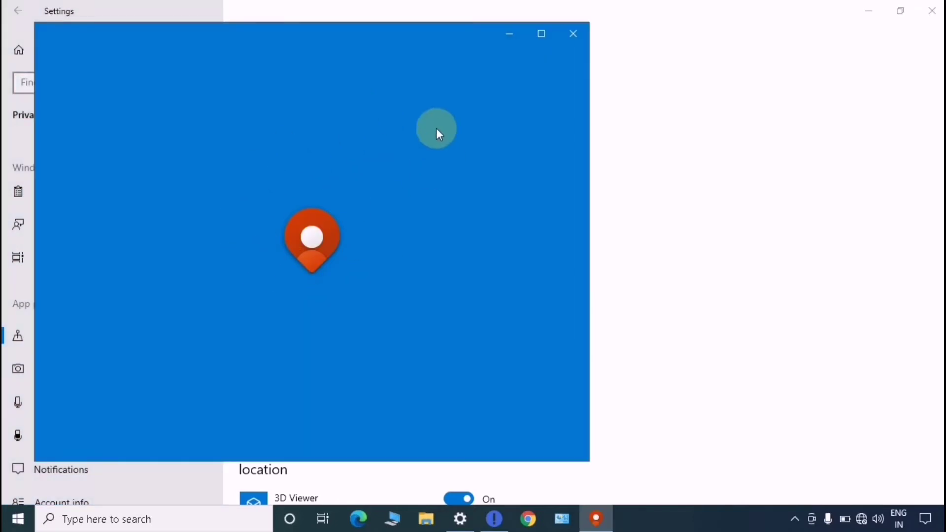
click(577, 35)
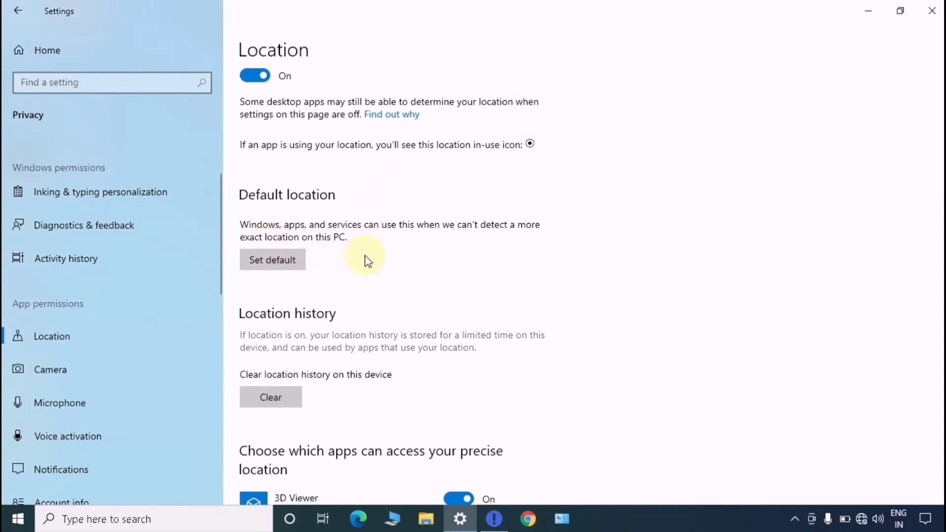
Clear the location history stored on this device.
scroll(368, 261, down, 3)
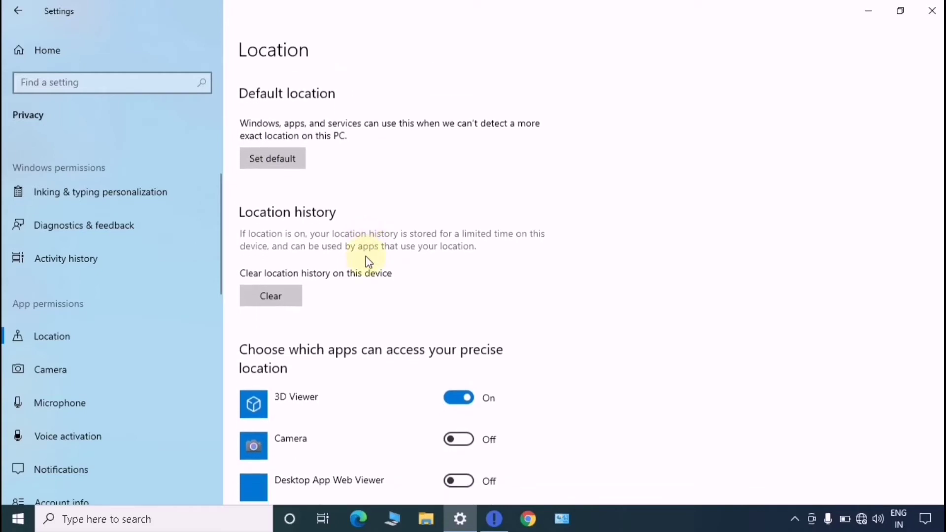
scroll(306, 242, down, 1)
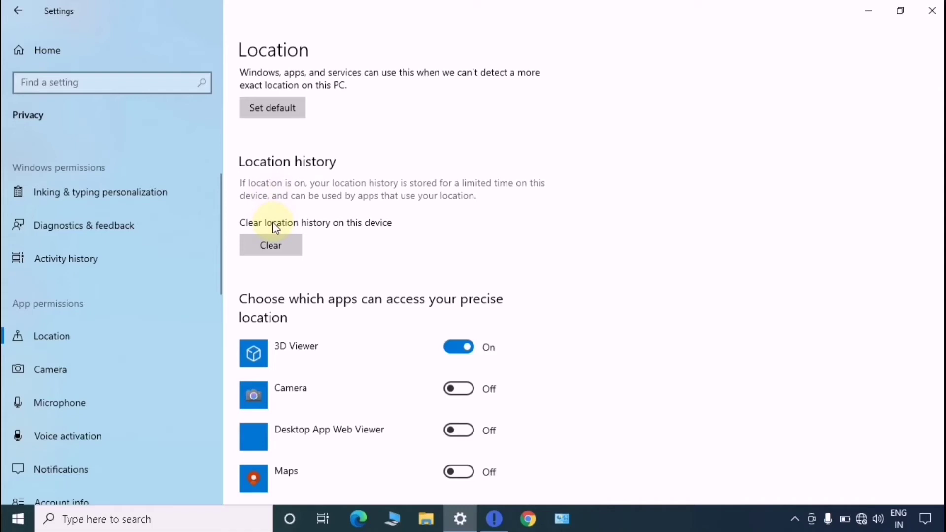
click(274, 236)
click(276, 246)
Turn off precise location access for 3D Viewer and Skype.
scroll(302, 201, down, 2)
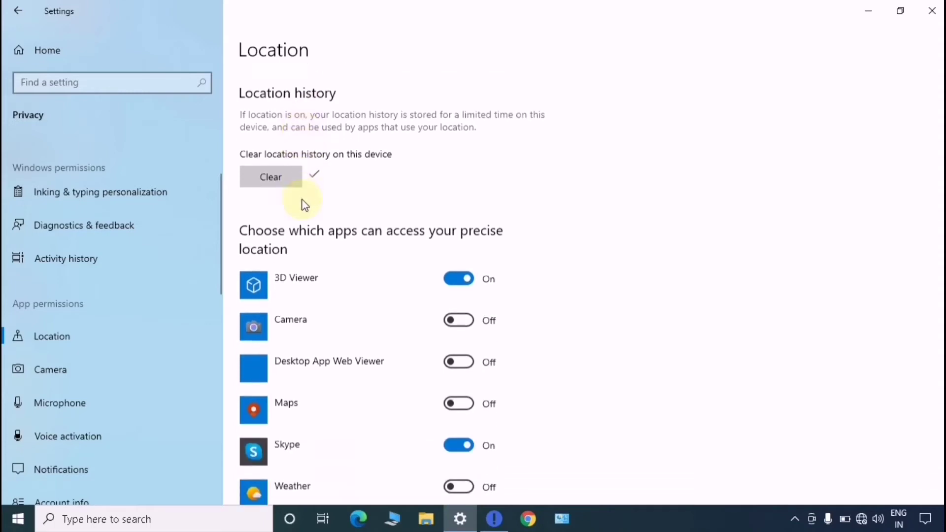
scroll(302, 200, up, 1)
scroll(303, 200, down, 1)
scroll(304, 204, down, 1)
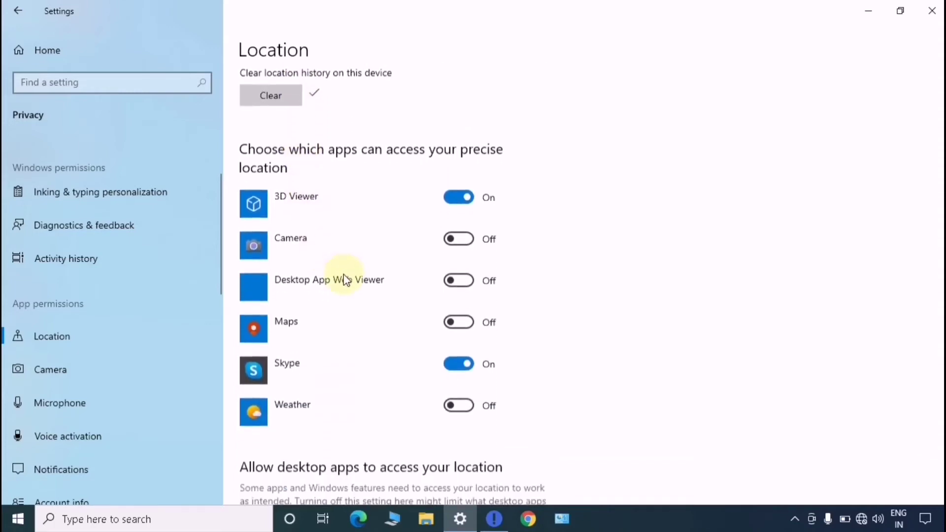
scroll(450, 320, down, 2)
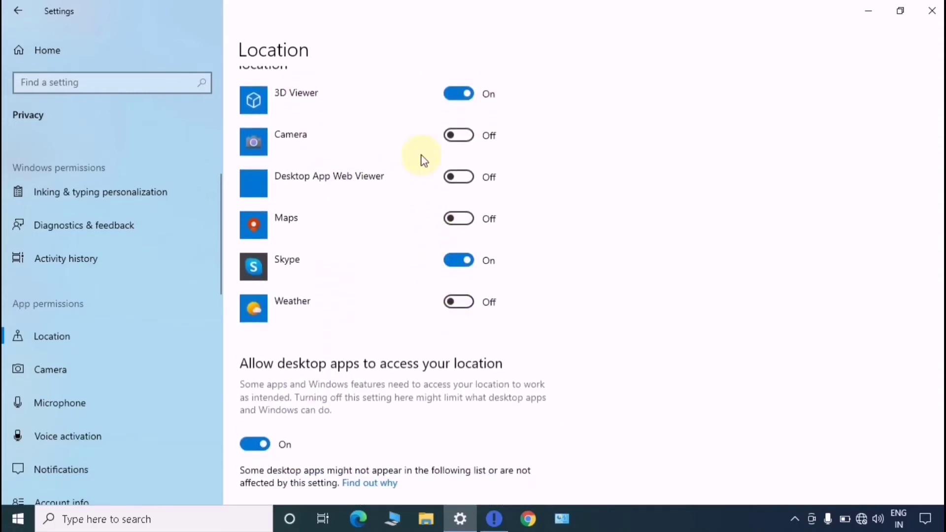
scroll(378, 233, up, 1)
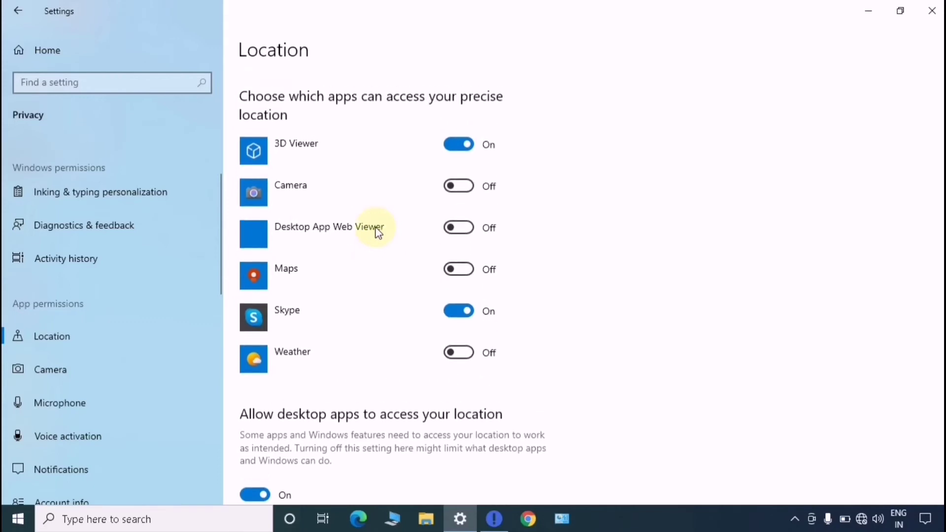
click(470, 145)
click(461, 315)
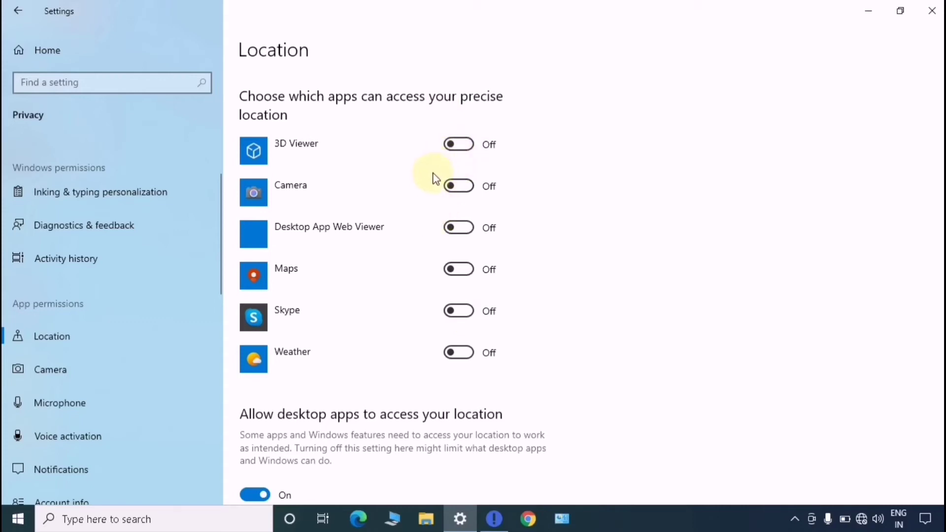
Turn off location access for desktop apps, check the desktop, and return to Settings to turn it back on.
scroll(432, 197, down, 1)
scroll(432, 202, down, 2)
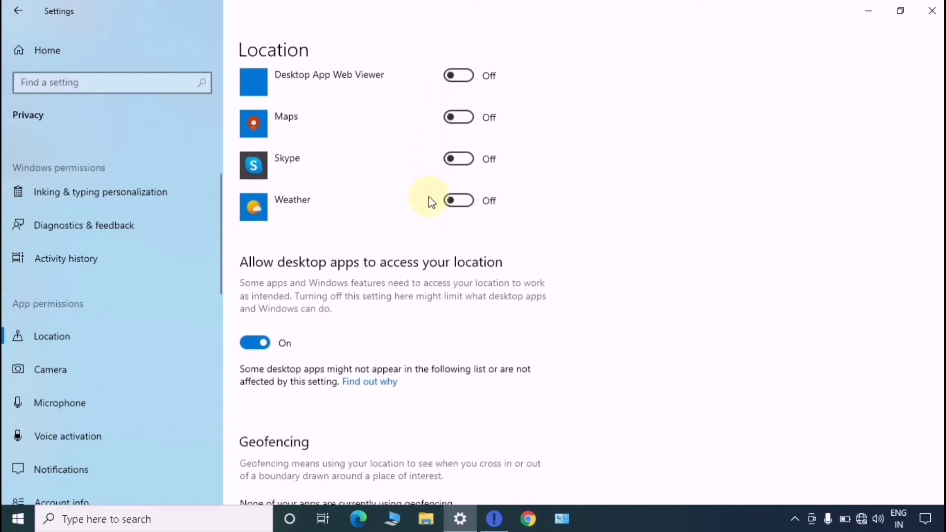
scroll(432, 202, down, 1)
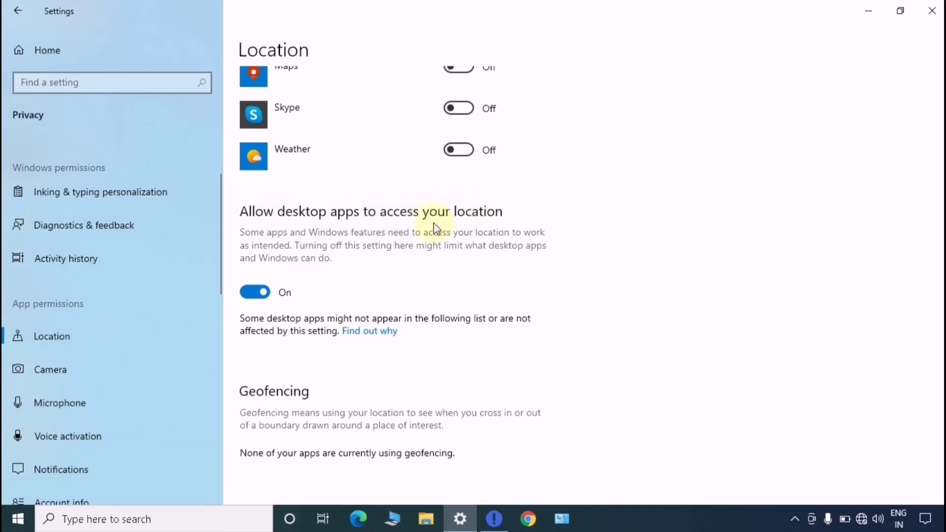
click(260, 296)
click(869, 10)
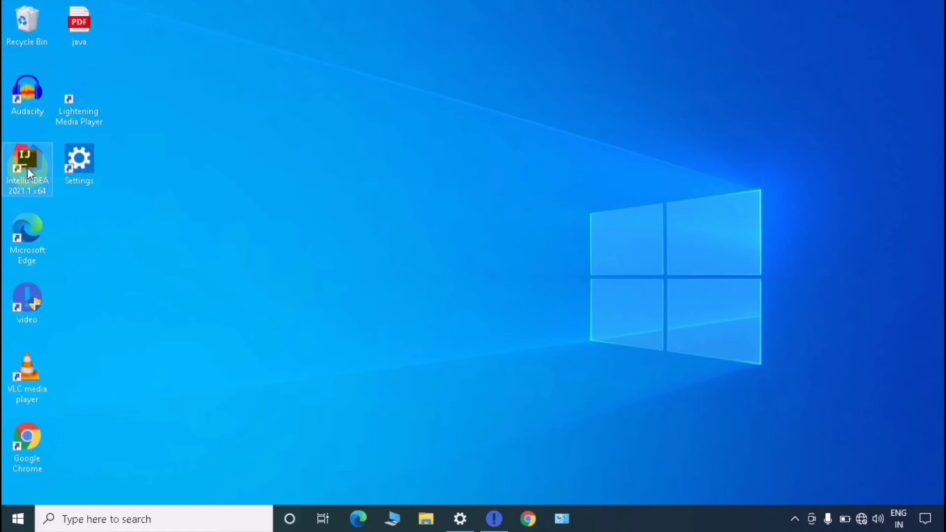
click(460, 518)
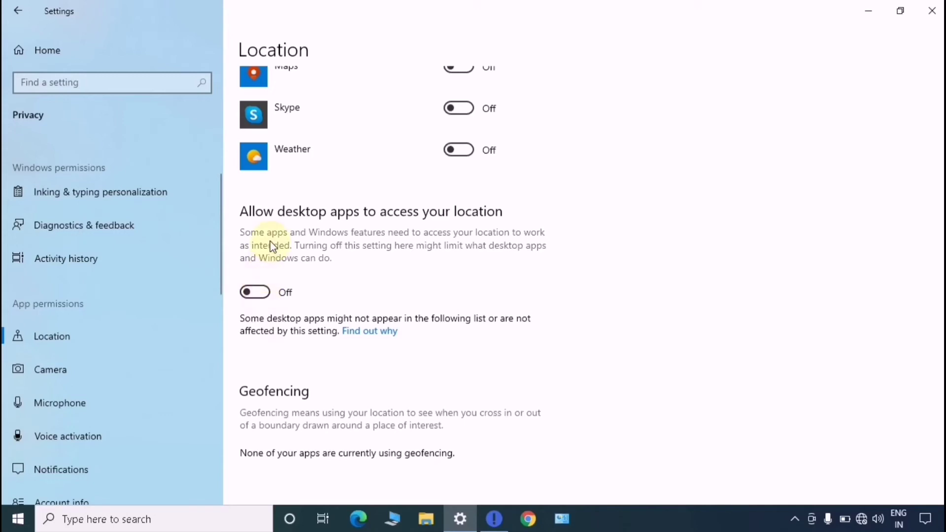
click(264, 296)
Review the Location page's geofencing section, per-app permissions, location history and device access settings.
scroll(262, 278, down, 1)
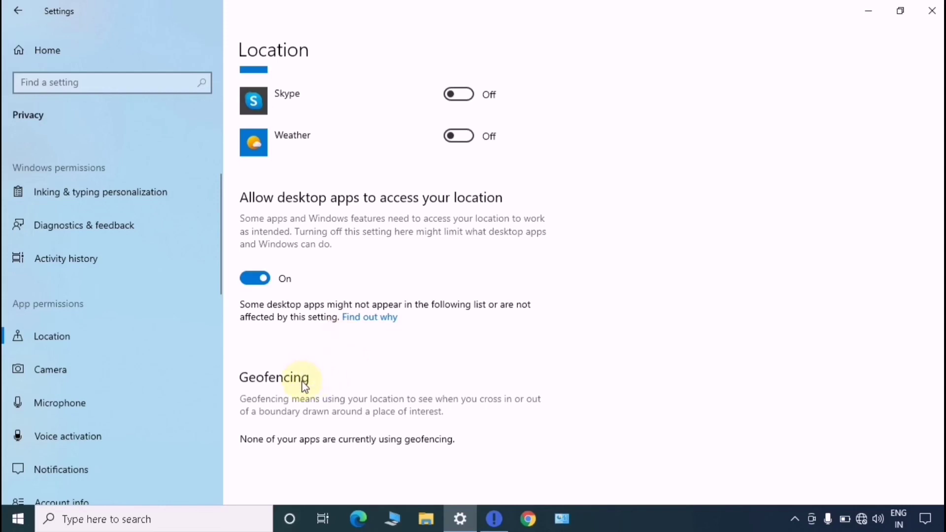
scroll(305, 387, up, 10)
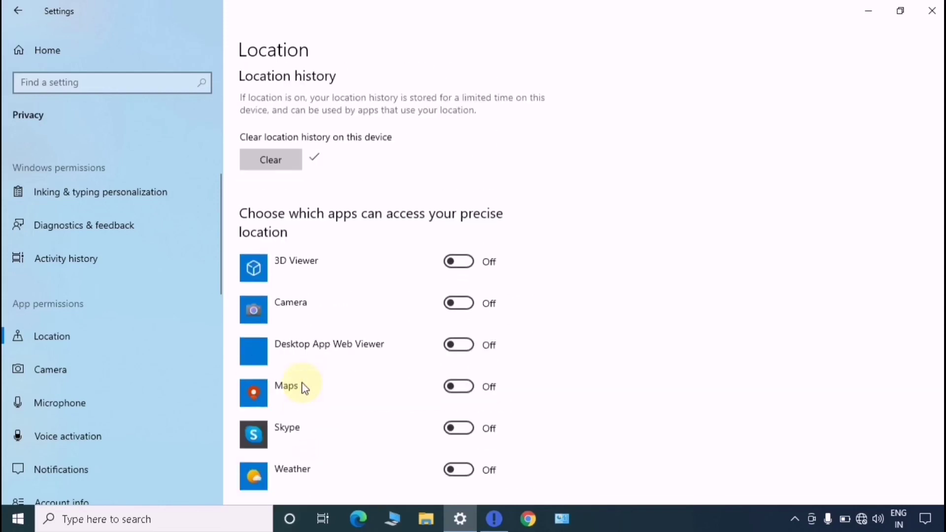
scroll(303, 382, up, 5)
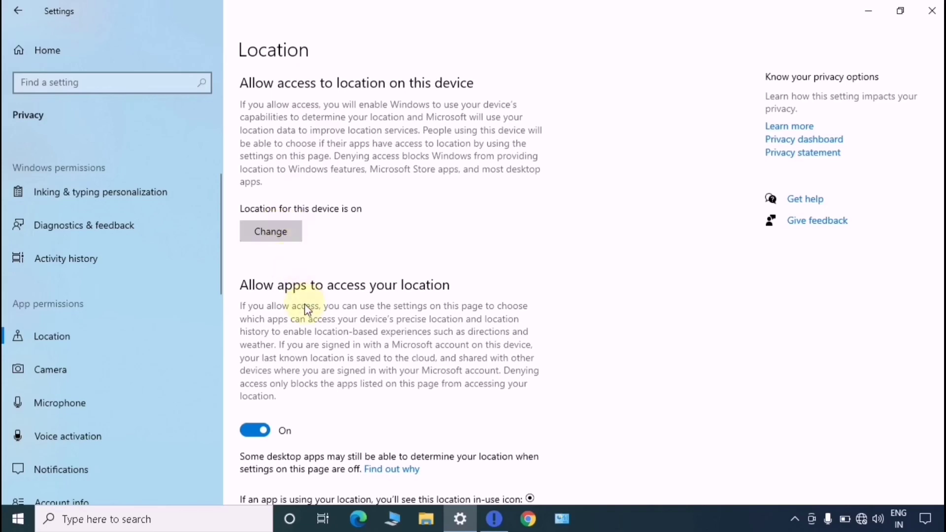
scroll(306, 306, down, 3)
scroll(307, 309, down, 15)
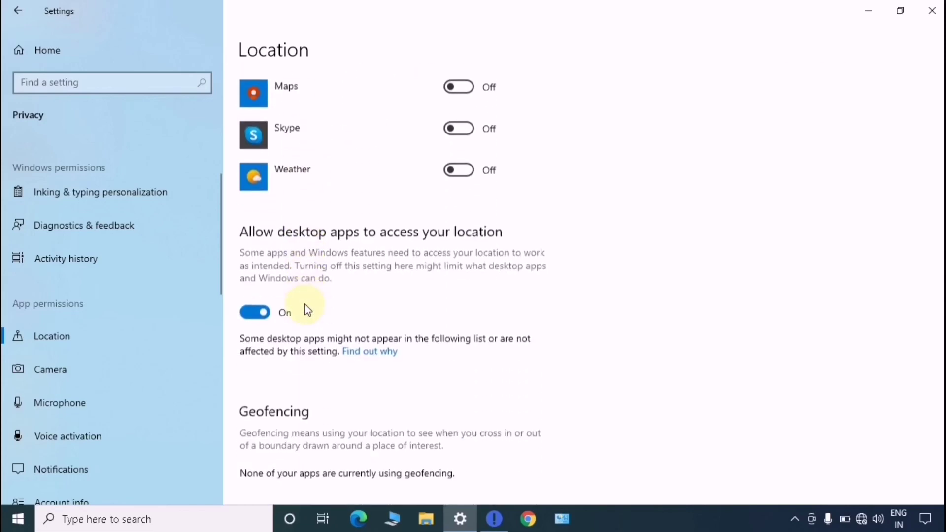
scroll(305, 306, up, 15)
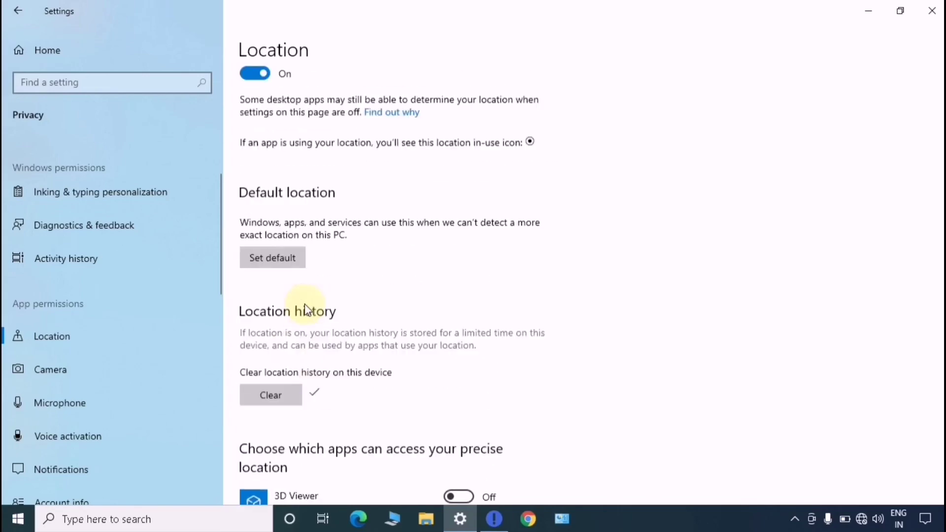
scroll(305, 309, up, 2)
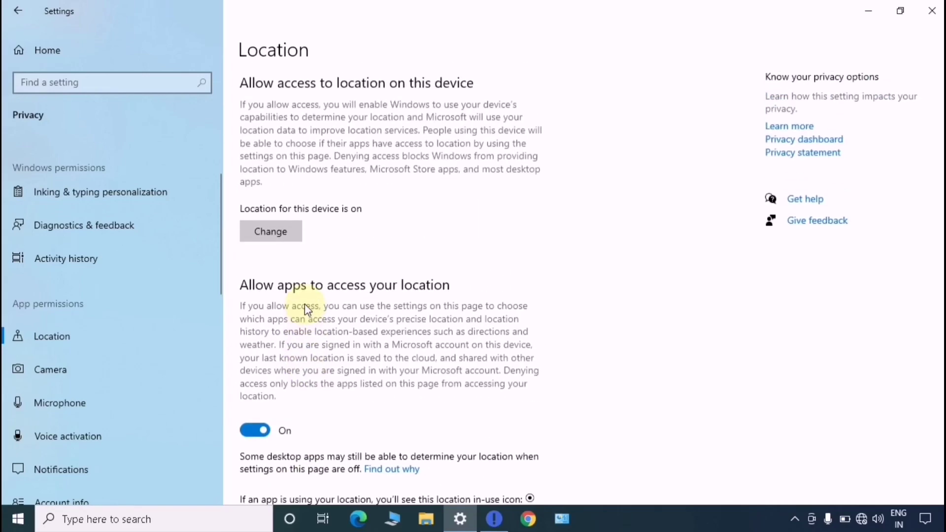